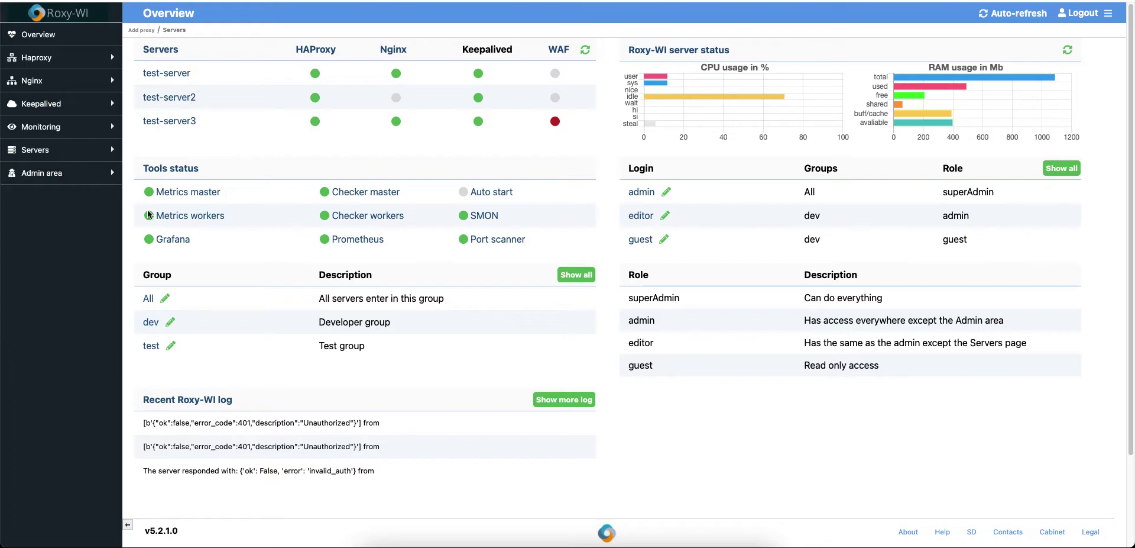
- Open the server administration list and start a new server entry copied from test-server3
mouse_move(95, 187)
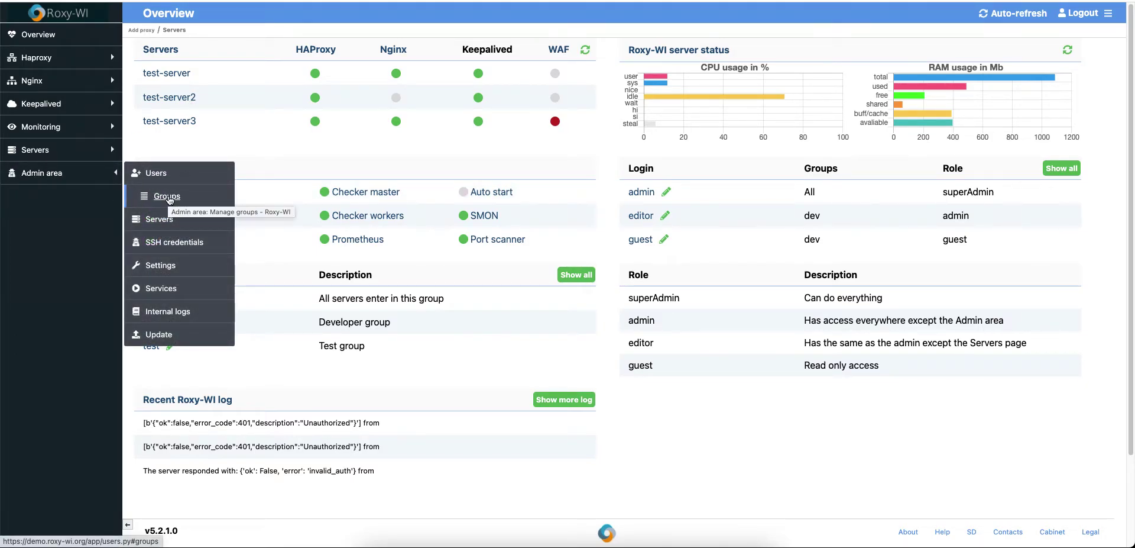
click(172, 220)
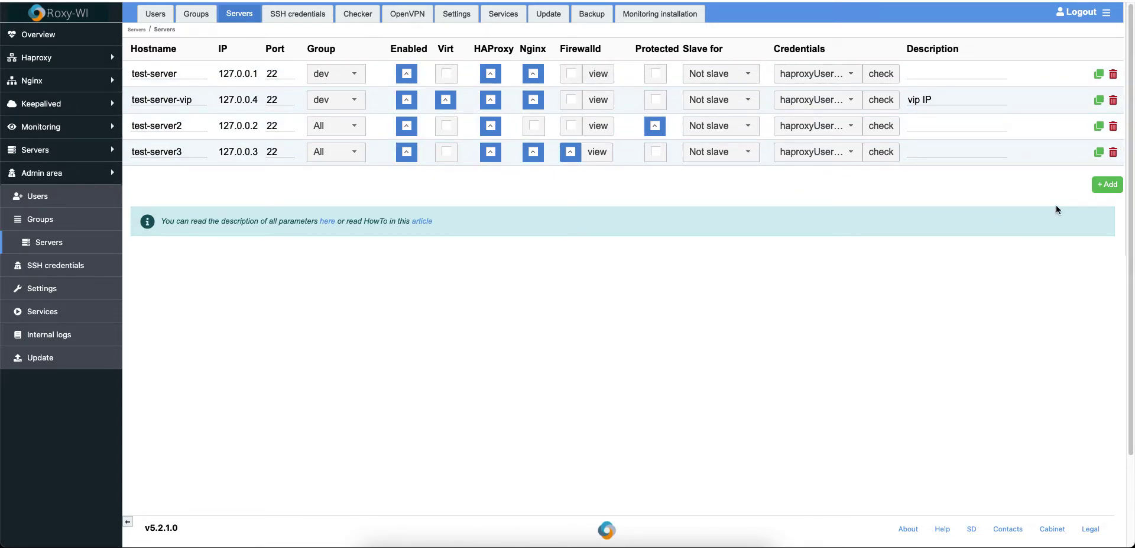
click(1098, 185)
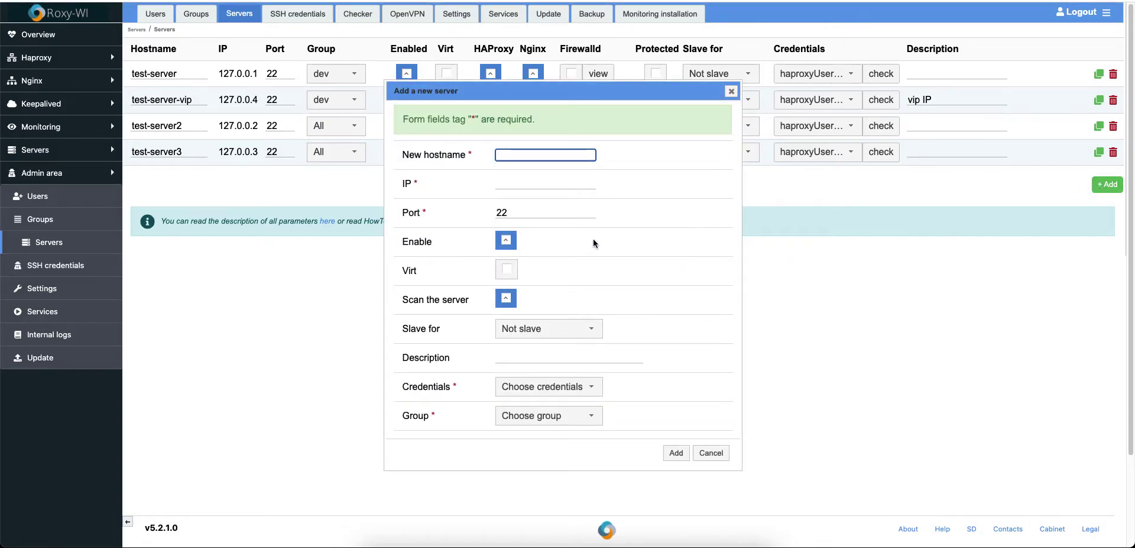
click(699, 453)
click(1100, 153)
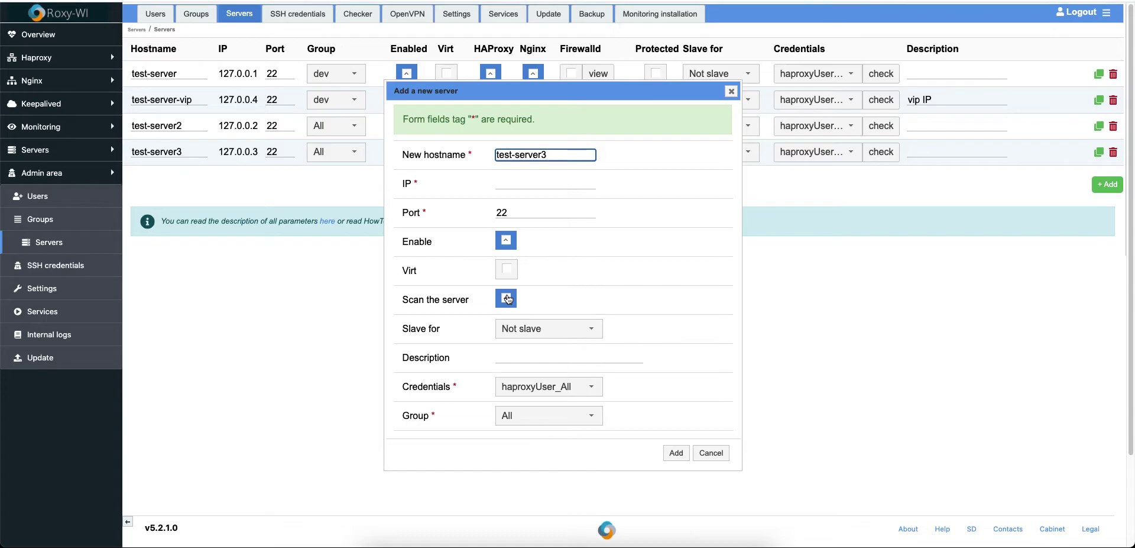
- Turn off the server scan for the new server and deselect its HAProxy and Nginx services
click(507, 298)
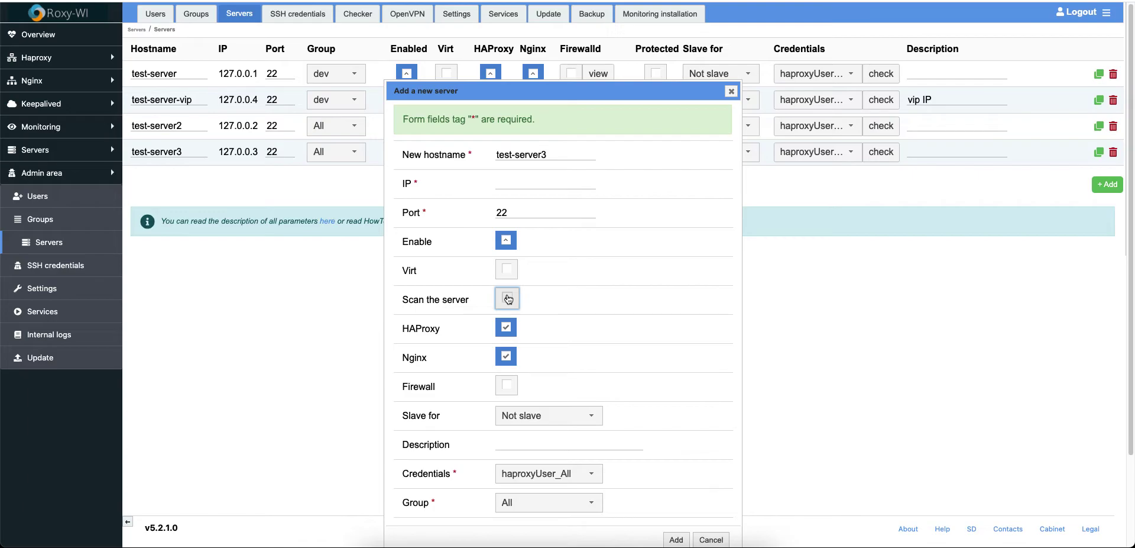
click(508, 298)
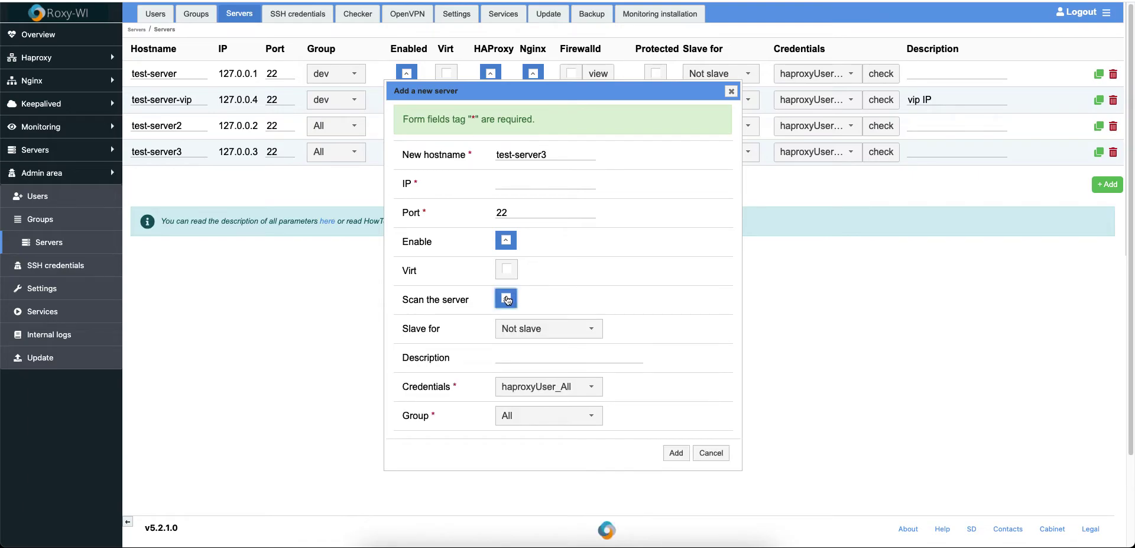
click(506, 300)
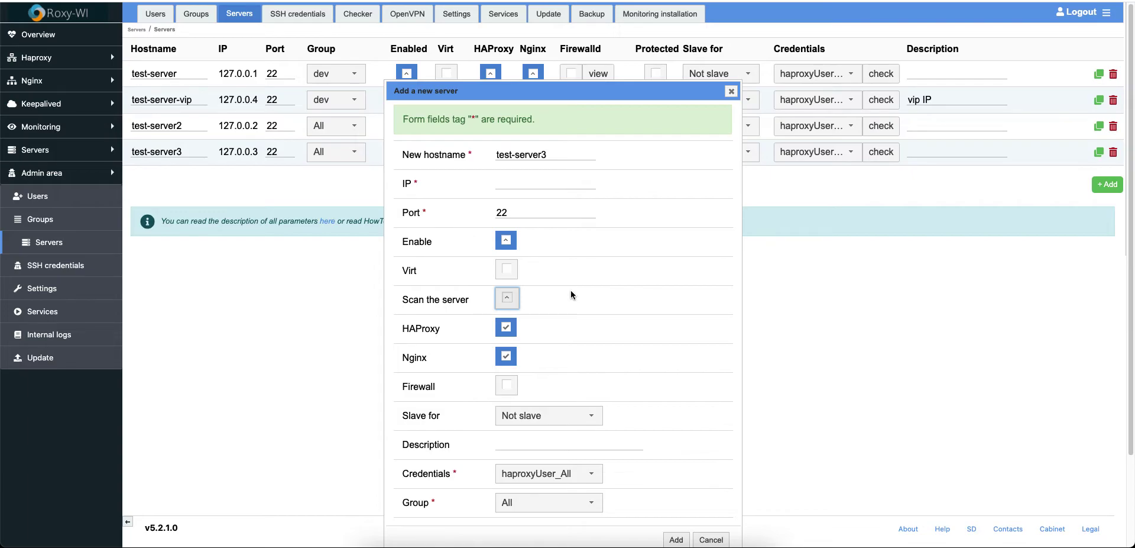
click(503, 335)
click(505, 353)
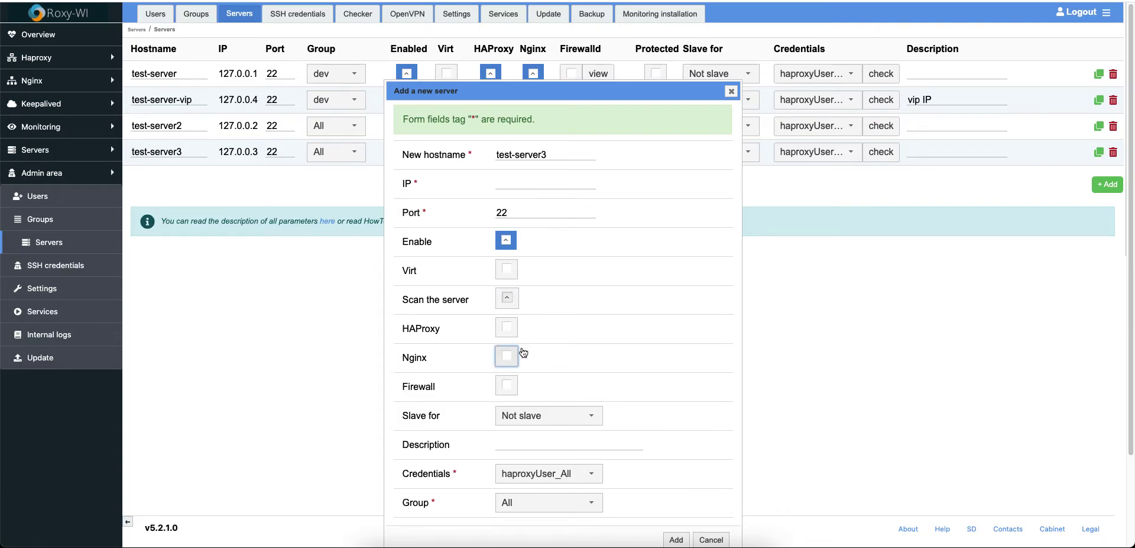
- Set the new server's hostname to test-server31 and its IP to 127.0.0.10, and add it
click(543, 157)
text(1)
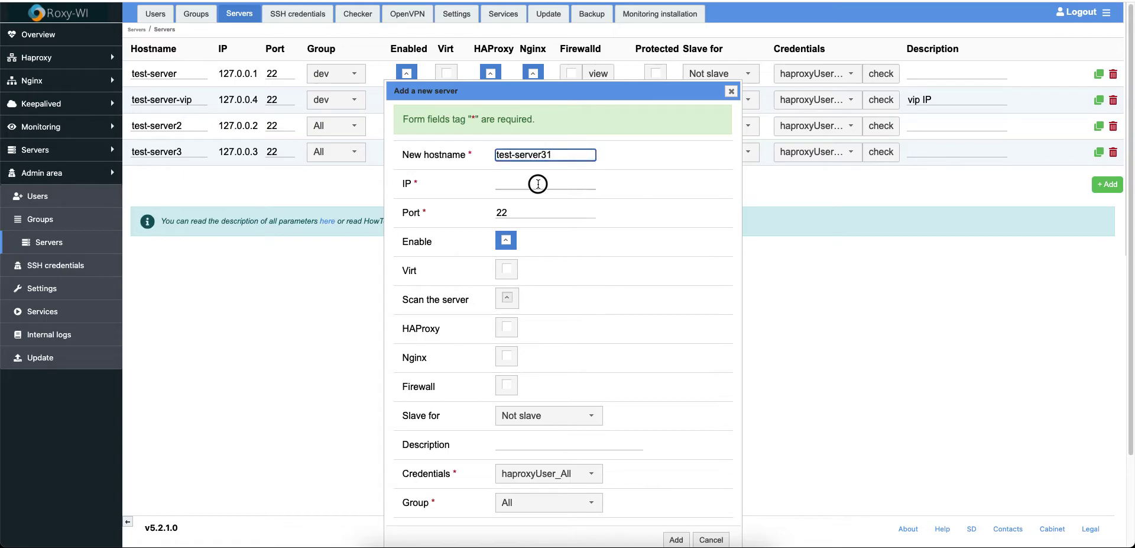
click(538, 184)
text(127.0)
key(BackSpace)
key(BackSpace)
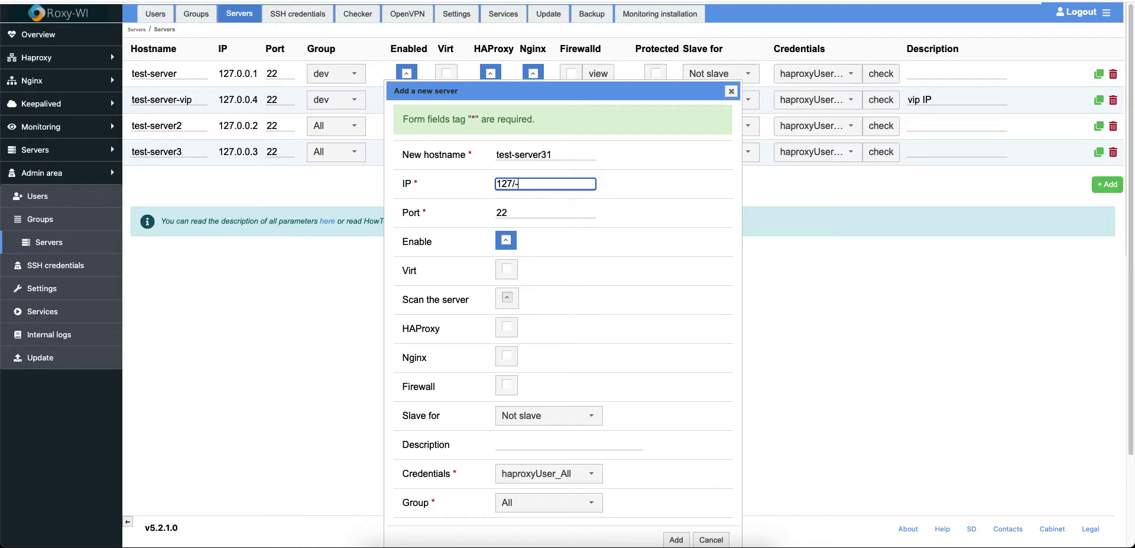
key(BackSpace)
text(.0.0.10)
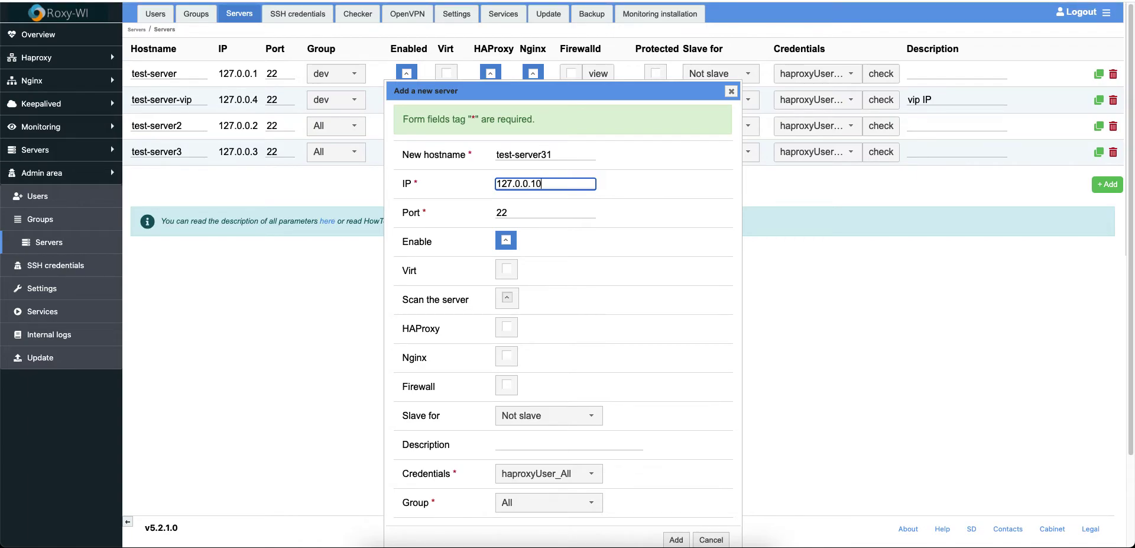
scroll(715, 339, down, 3)
click(674, 432)
scroll(638, 422, up, 2)
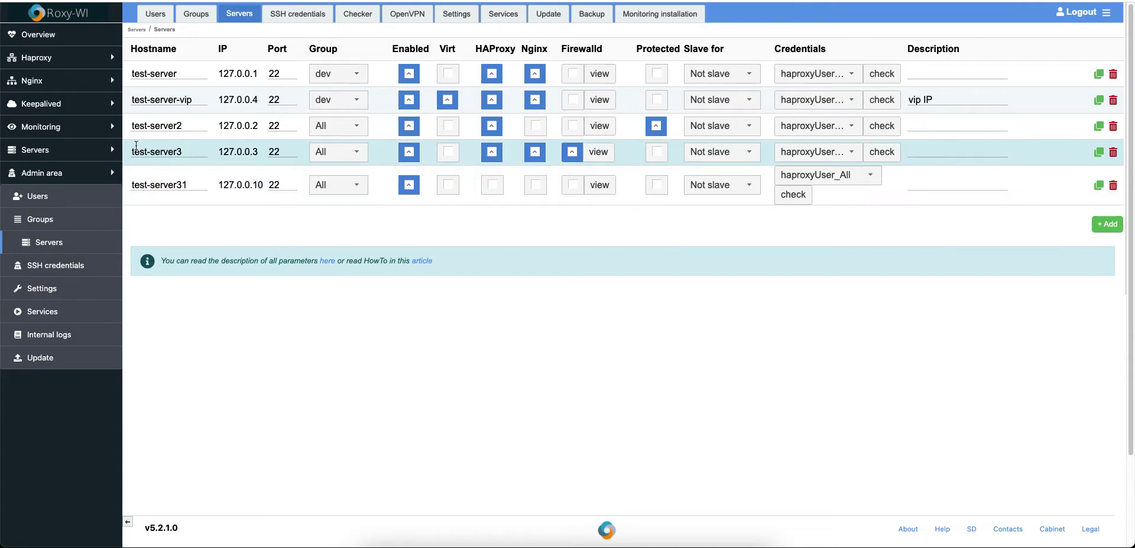
- Examine the Keepalived HA page and the servers selectable for Keepalived configuration files, and check the server statuses in the overview
mouse_move(65, 105)
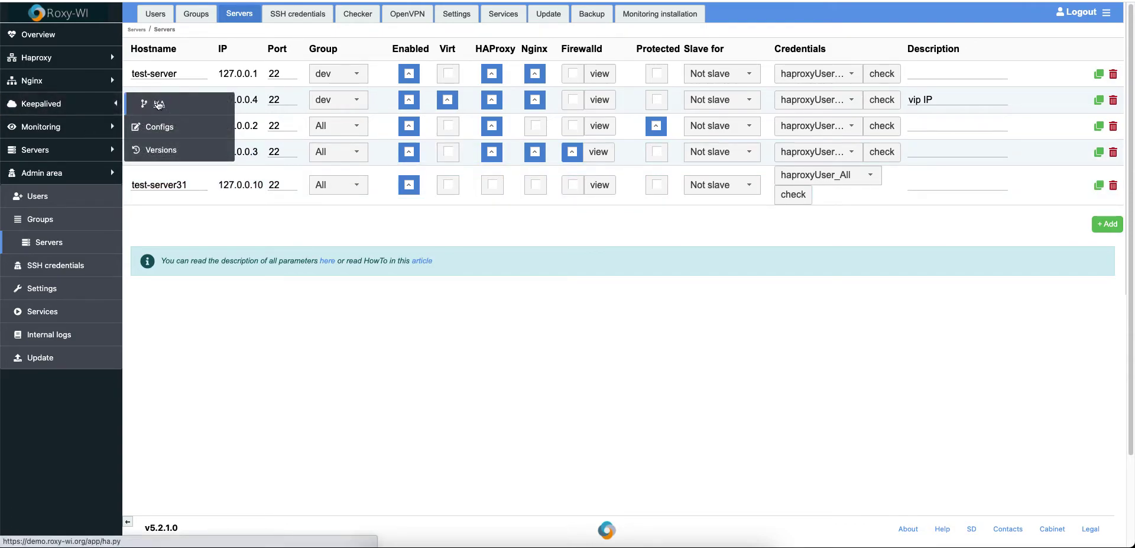
click(159, 105)
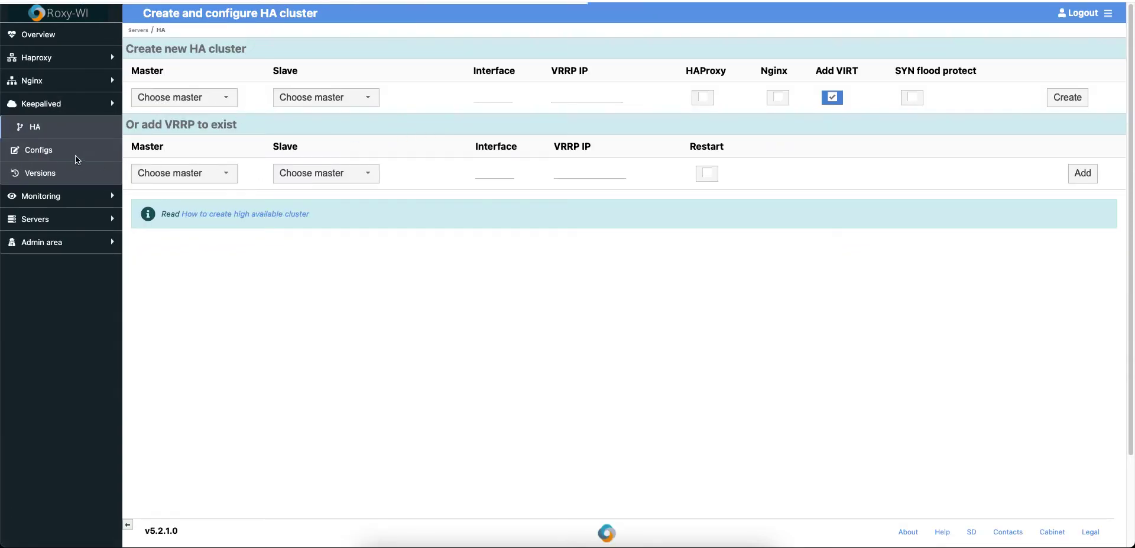
click(43, 150)
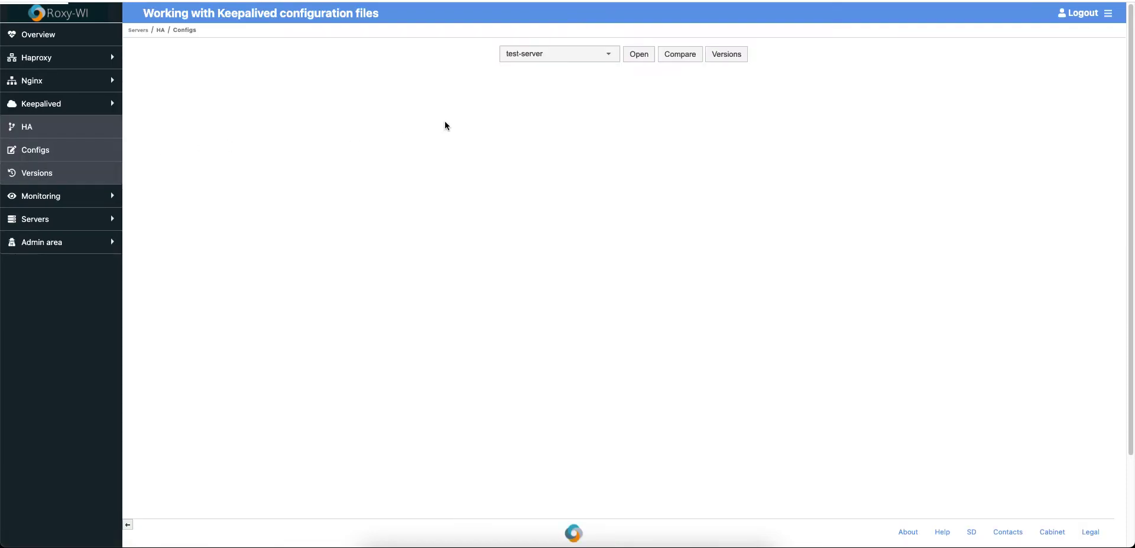
click(591, 52)
click(592, 53)
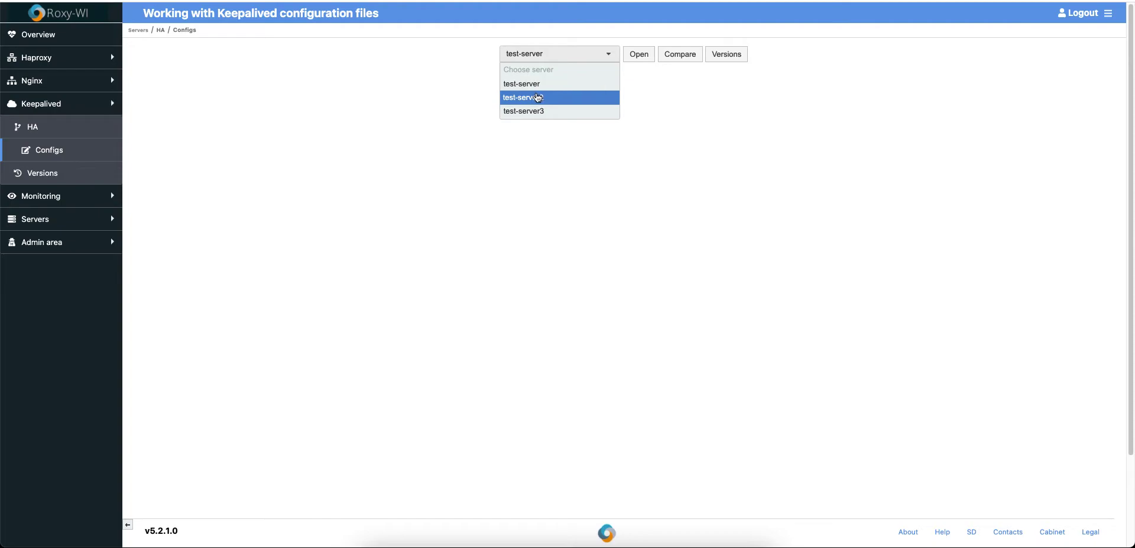
click(413, 111)
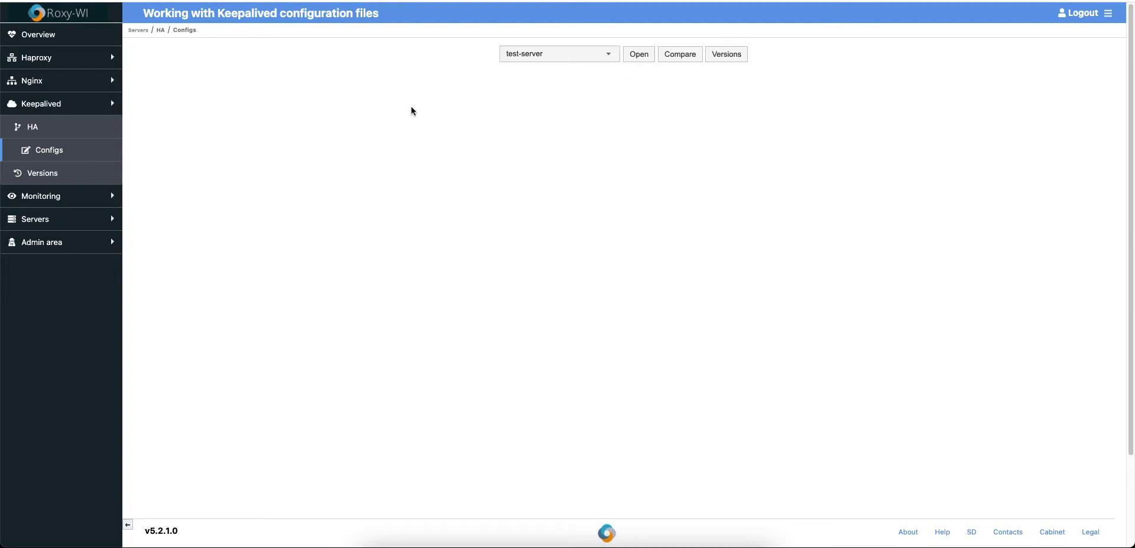
click(559, 65)
click(560, 64)
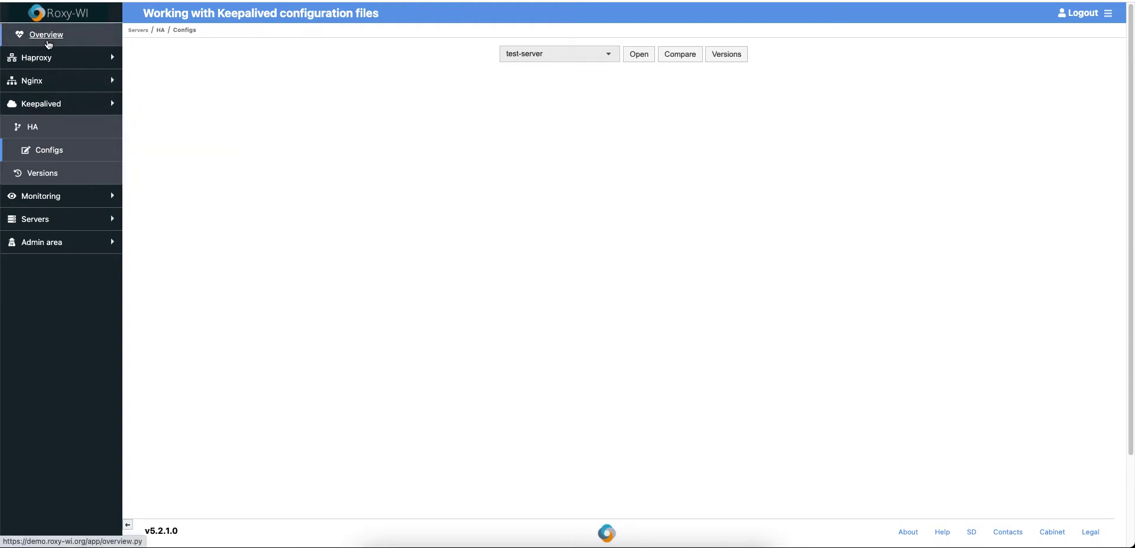
click(48, 36)
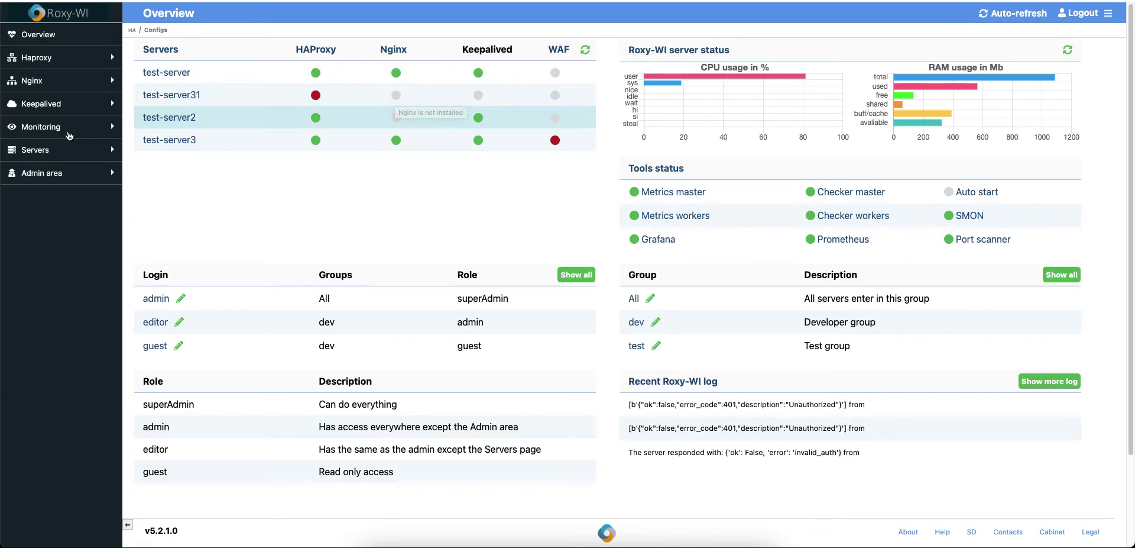
- Reopen the server administration list and start a new server entry copied from test-server31
click(69, 173)
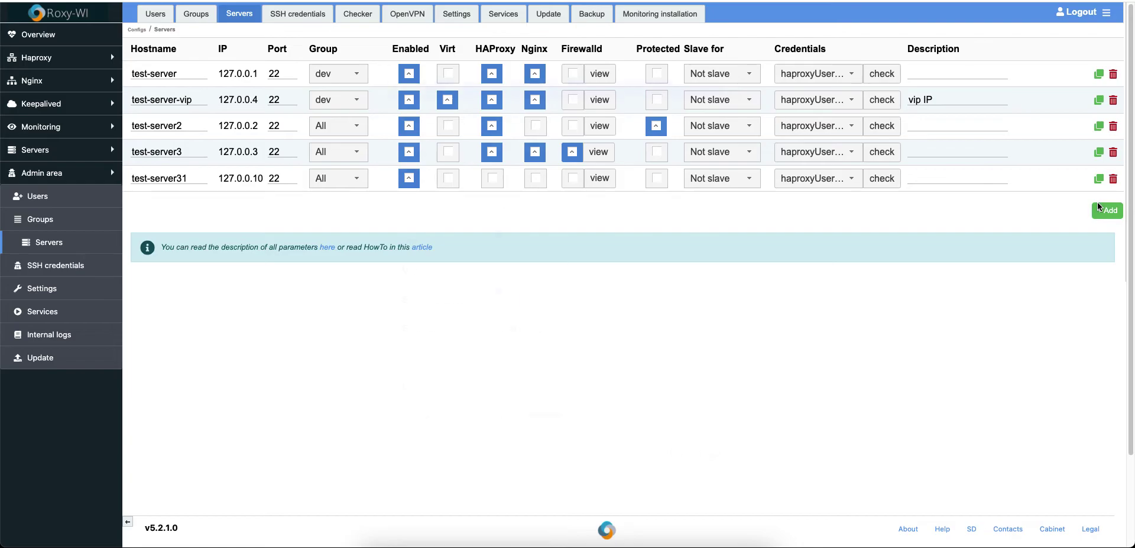
click(1101, 209)
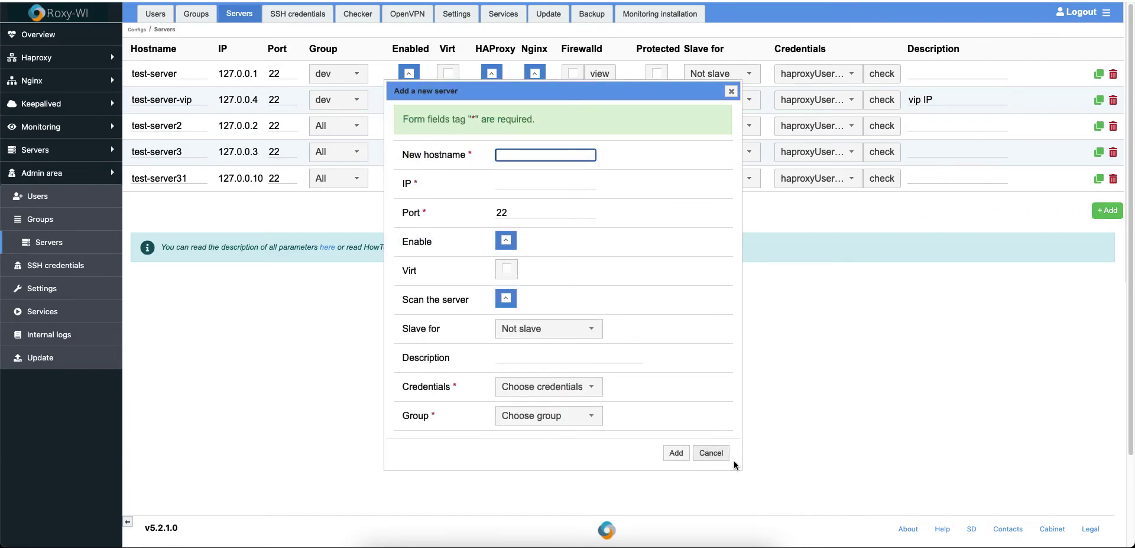
click(711, 453)
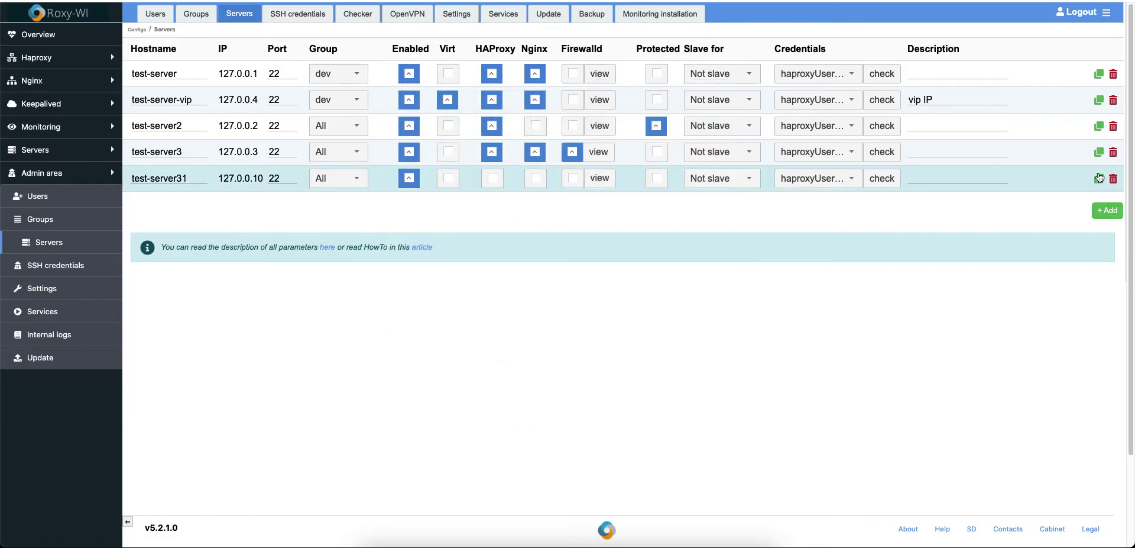
click(1105, 210)
- Set the copied server's hostname to test-server32 and its IP to 127.0.0.32, and add it with scanning enabled
key(BackSpace)
text(2)
key(Tab)
text(127/0/)
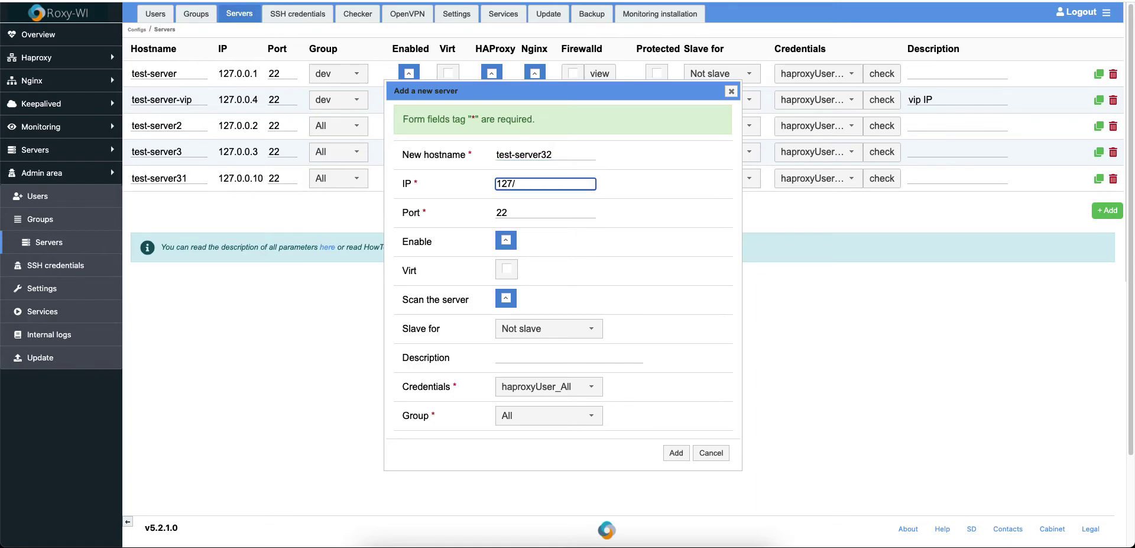
key(BackSpace)
text(/0)
key(BackSpace)
key(BackSpace)
text(.0.0.32)
click(681, 453)
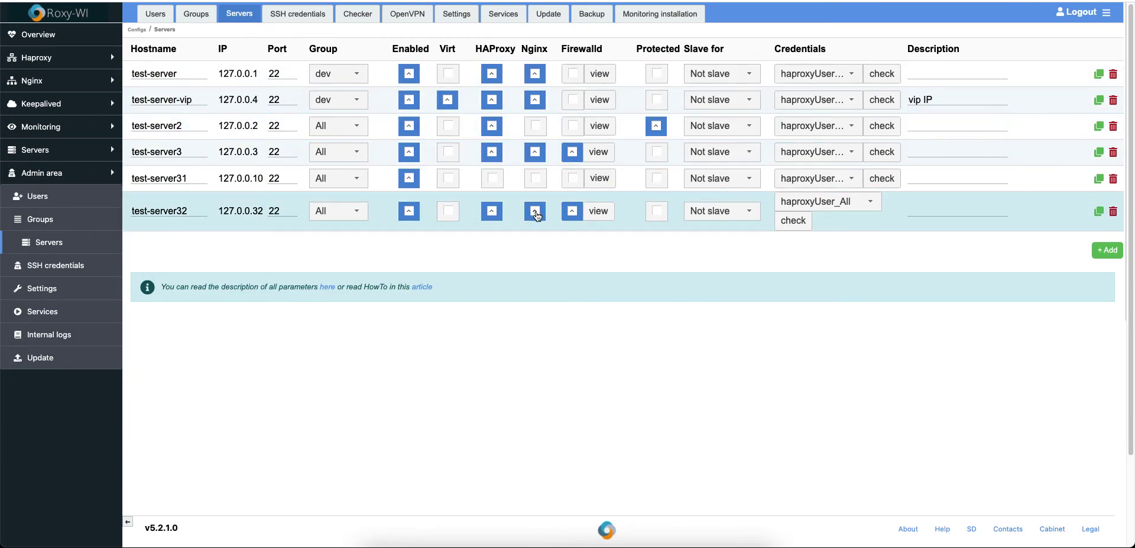
- Examine test-server32's firewall rules for the Input, IN_public_allow and Output chains, and return to the overview
click(608, 213)
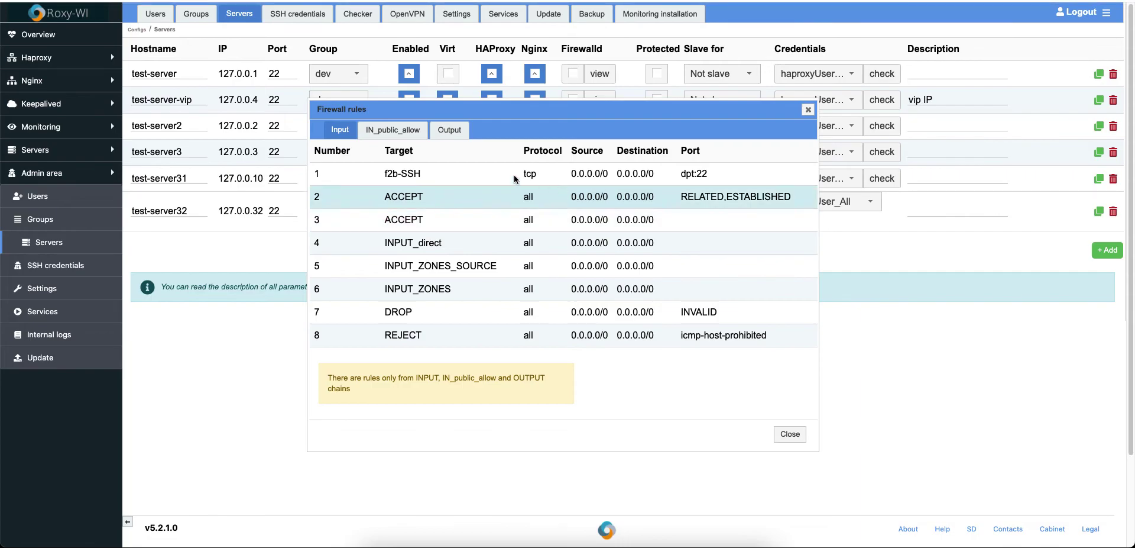
click(410, 137)
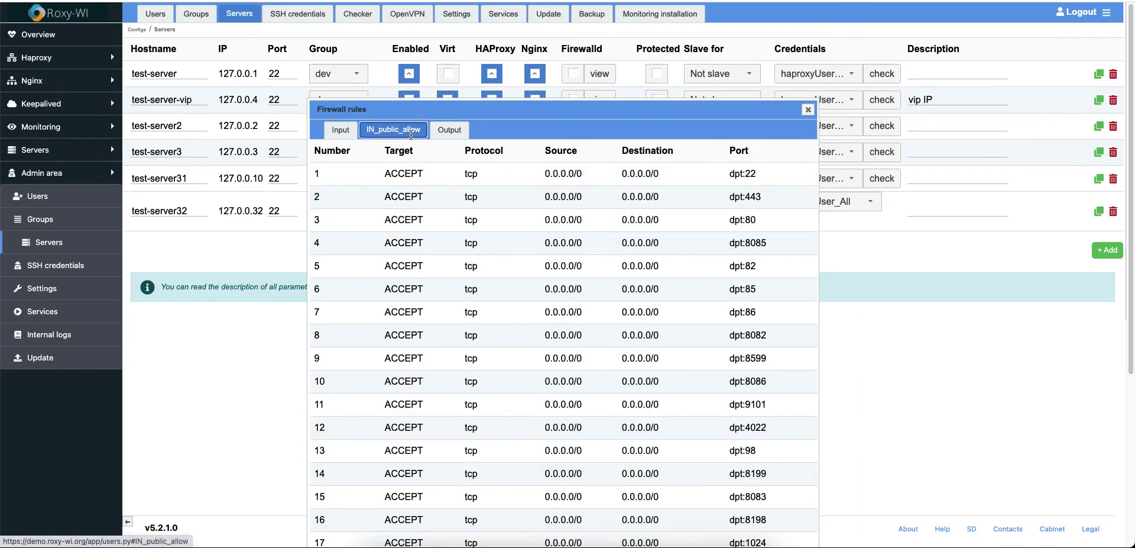
click(460, 131)
click(806, 113)
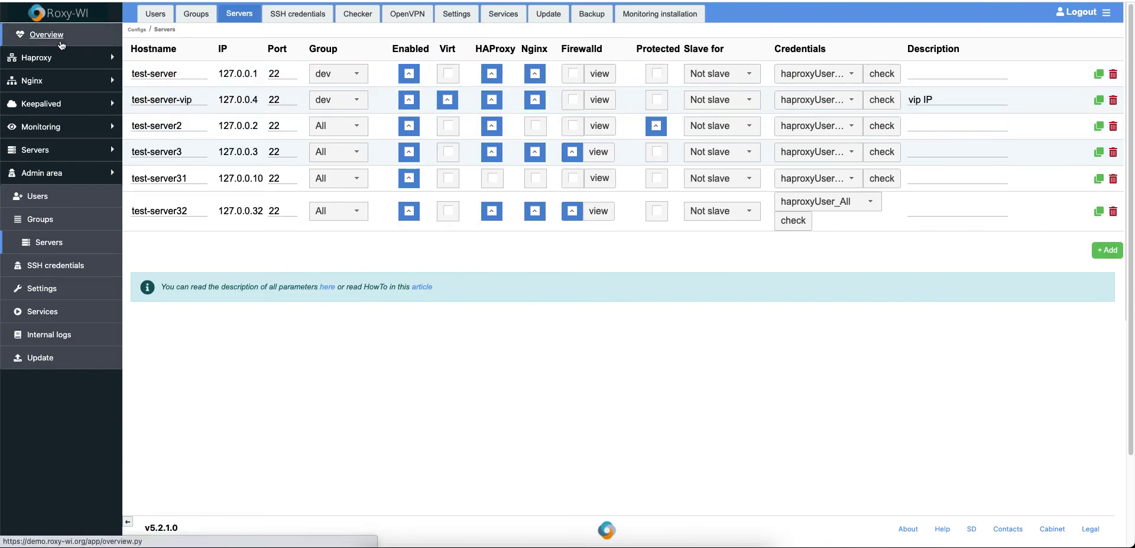
click(46, 34)
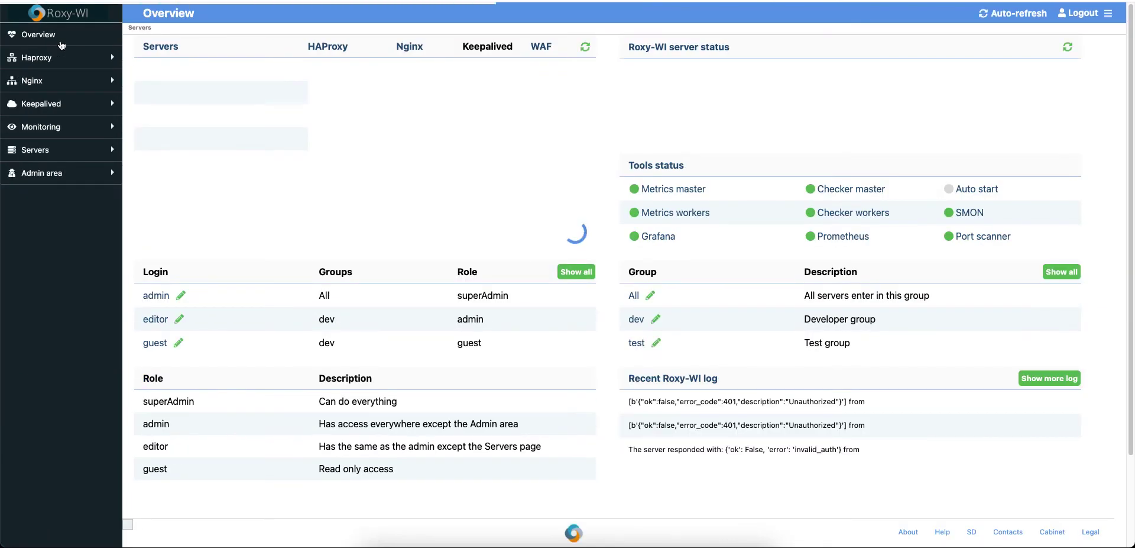